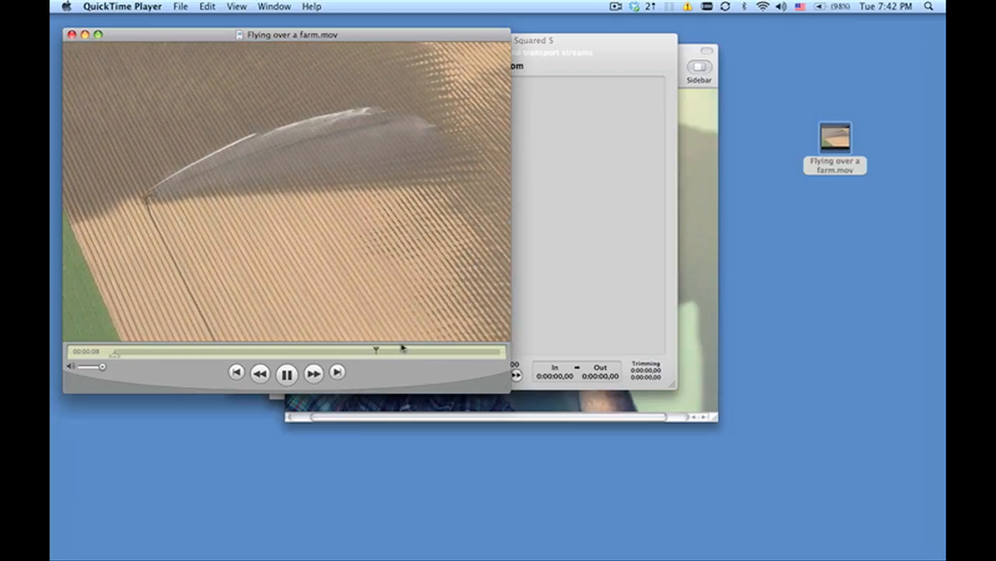
Check the end of the Flying over a farm.mov clip and close its player window.
{"action": "left_click", "coordinate": [460, 353], "text": "shift"}
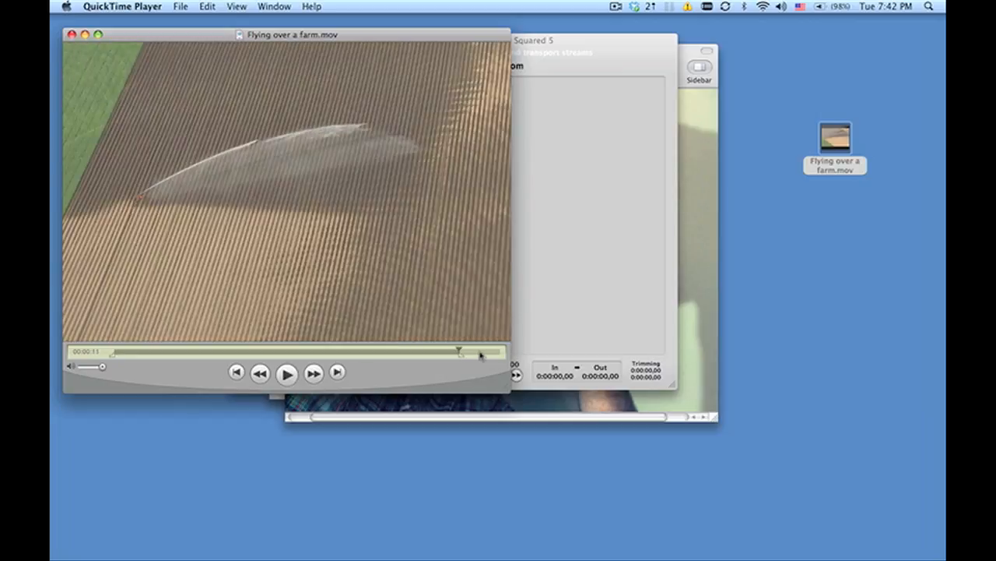
{"action": "left_click", "coordinate": [500, 353]}
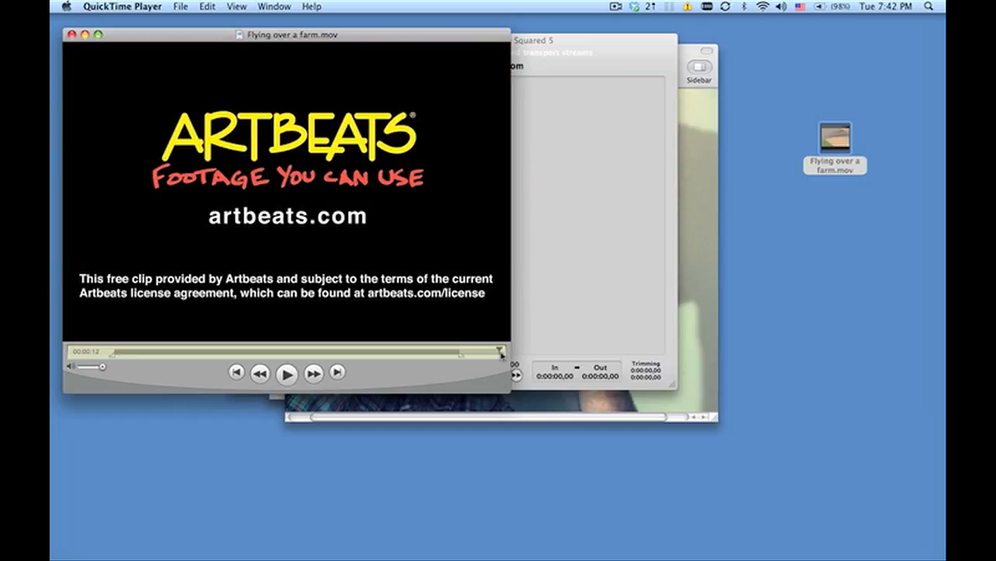
{"action": "left_click", "coordinate": [71, 34]}
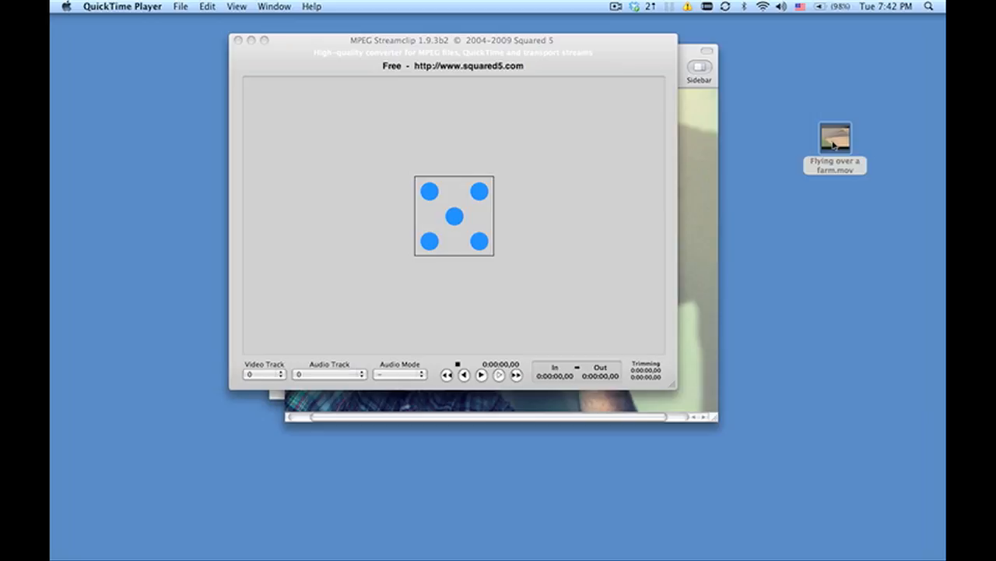
Load Flying over a farm.mov from the desktop into MPEG Streamclip and briefly preview its playback.
{"action": "left_click_drag", "start_coordinate": [836, 144], "coordinate": [549, 142]}
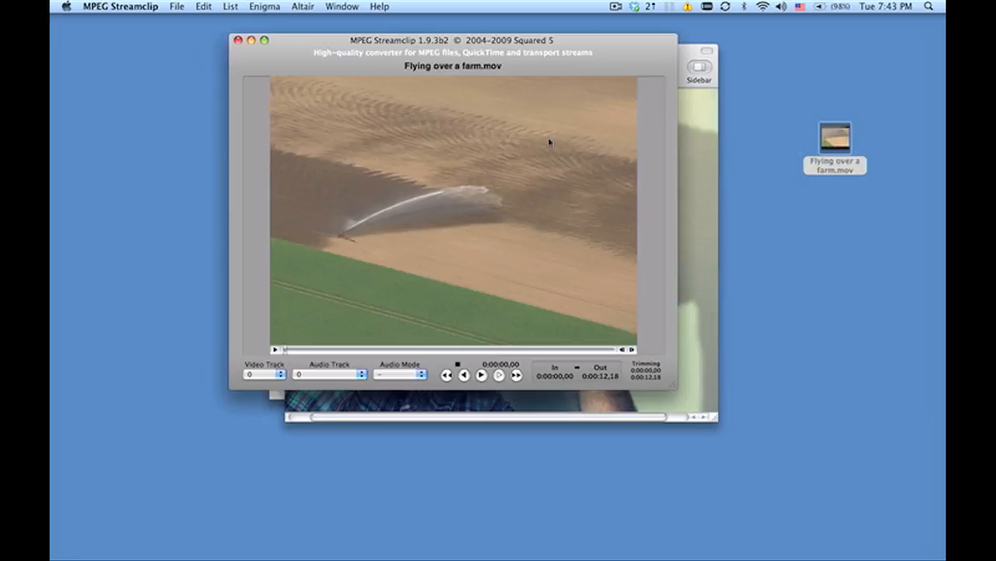
{"action": "key", "text": "space"}
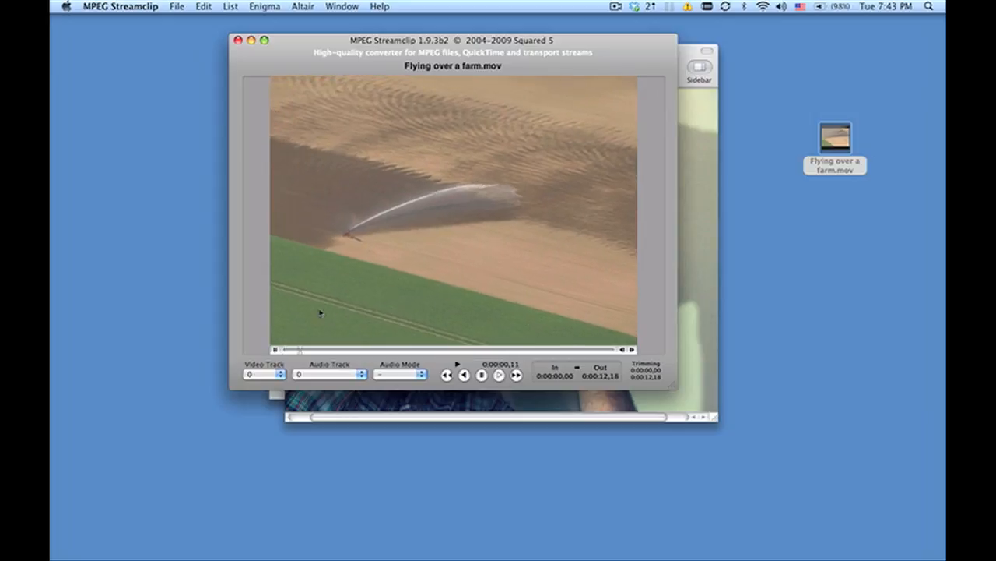
{"action": "key", "text": "space"}
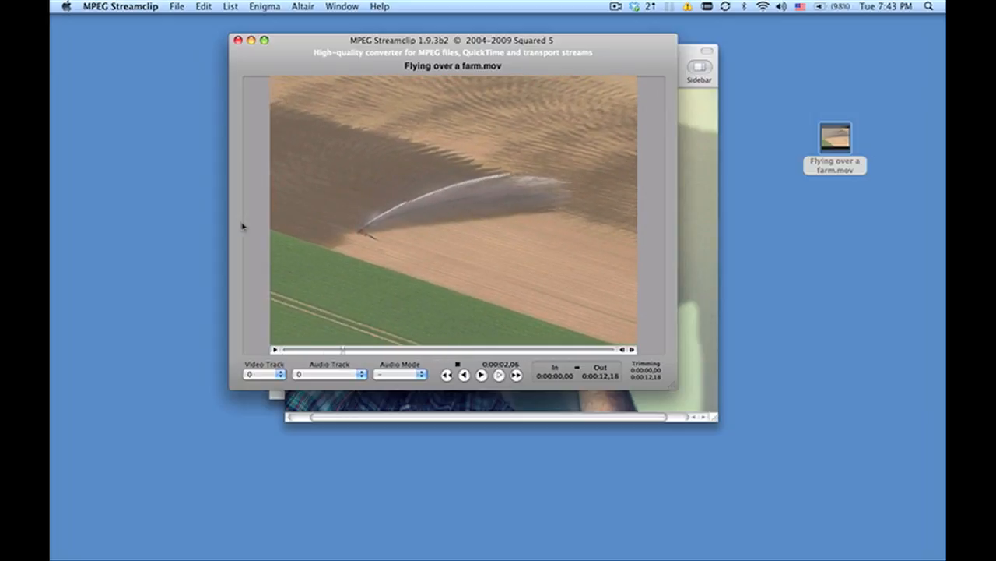
Set up a QuickTime export with Apple Motion JPEG A compression and 73% quality.
{"action": "left_click", "coordinate": [178, 8]}
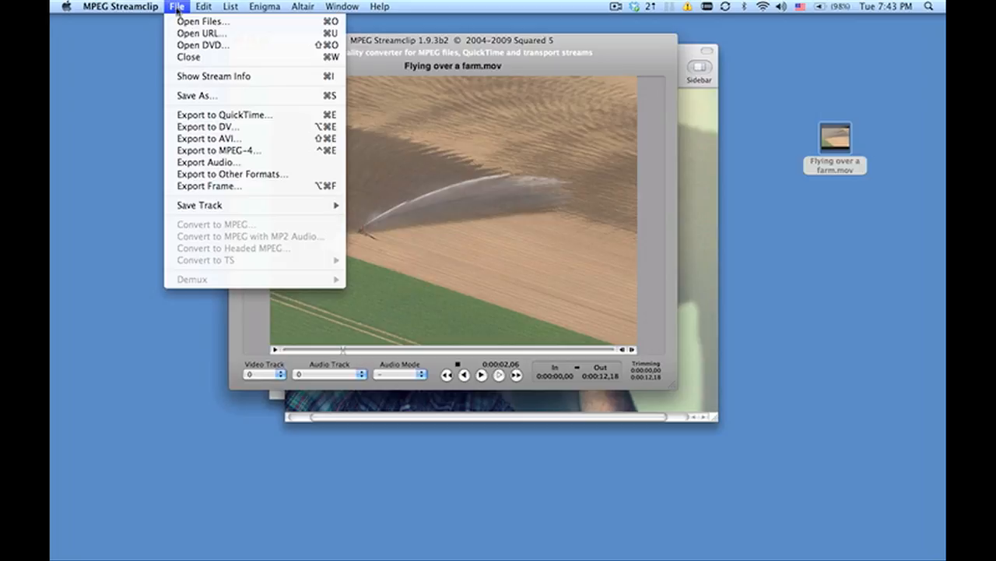
{"action": "left_click", "coordinate": [194, 115]}
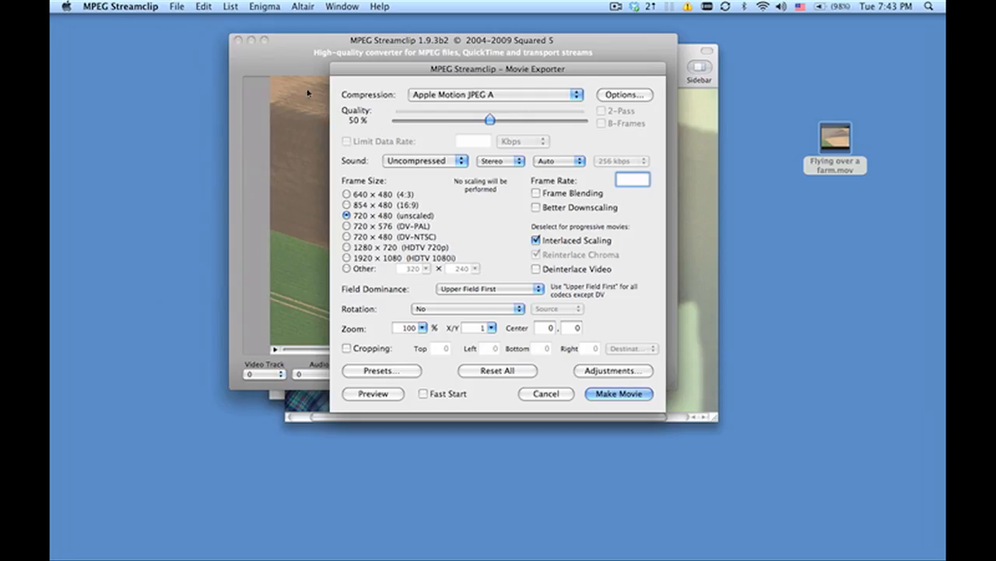
{"action": "left_click", "coordinate": [433, 94]}
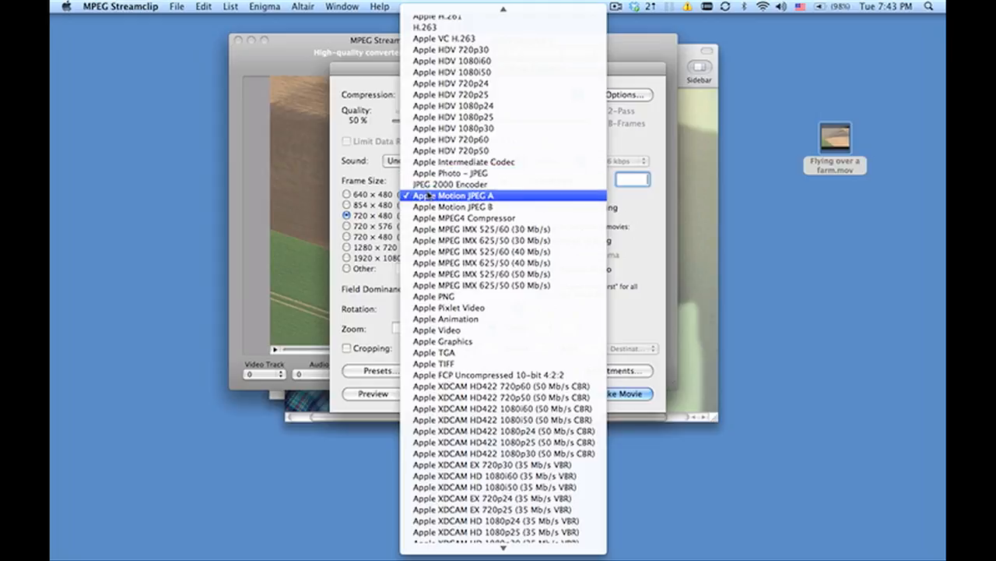
{"action": "left_click", "coordinate": [429, 195]}
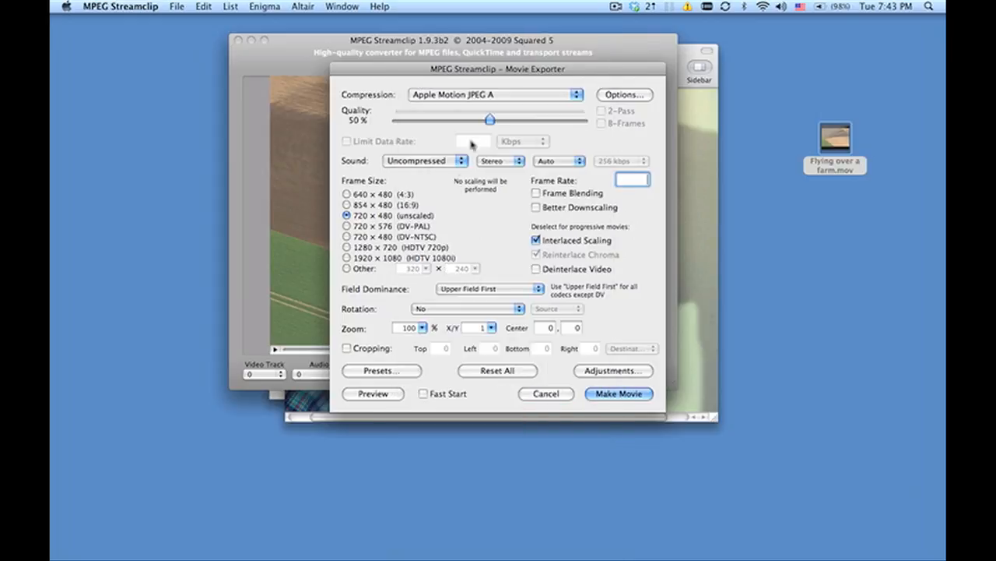
{"action": "left_click_drag", "start_coordinate": [490, 121], "coordinate": [537, 117]}
{"action": "mouse_move", "coordinate": [534, 124]}
{"action": "left_mouse_down"}
{"action": "mouse_move", "coordinate": [519, 124]}
{"action": "mouse_move", "coordinate": [543, 123]}
{"action": "mouse_move", "coordinate": [533, 123]}
{"action": "left_mouse_up"}
Try the 1280 × 720 and 1920 × 1080 HDTV frame sizes and return to 720 × 480 (unscaled).
{"action": "left_click", "coordinate": [347, 247]}
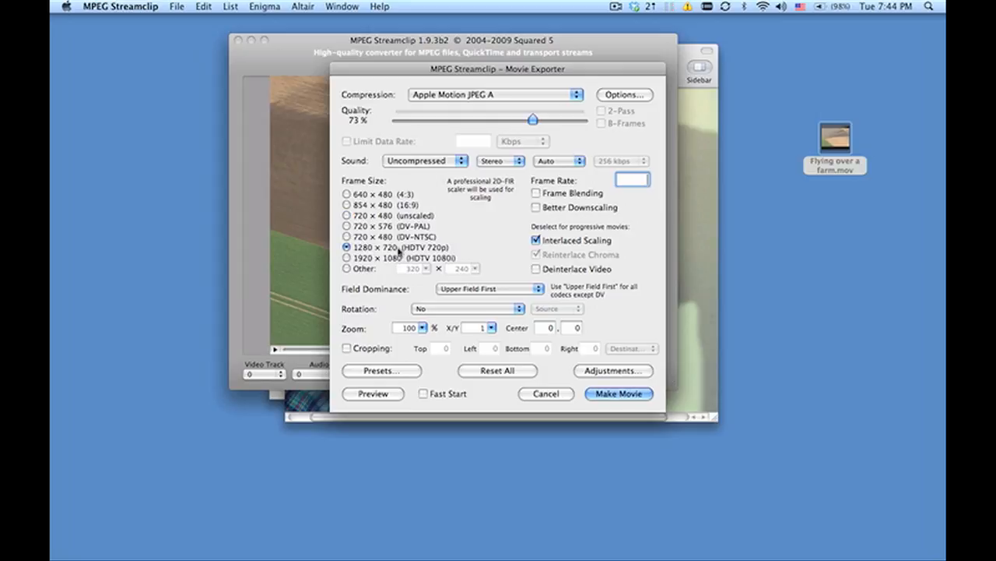
{"action": "left_click", "coordinate": [387, 218]}
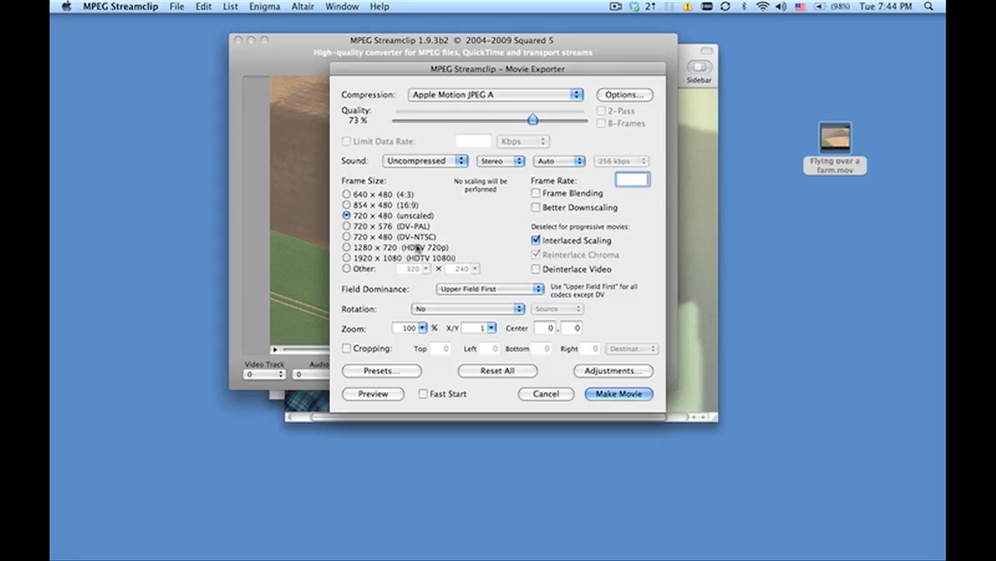
{"action": "left_click", "coordinate": [416, 247]}
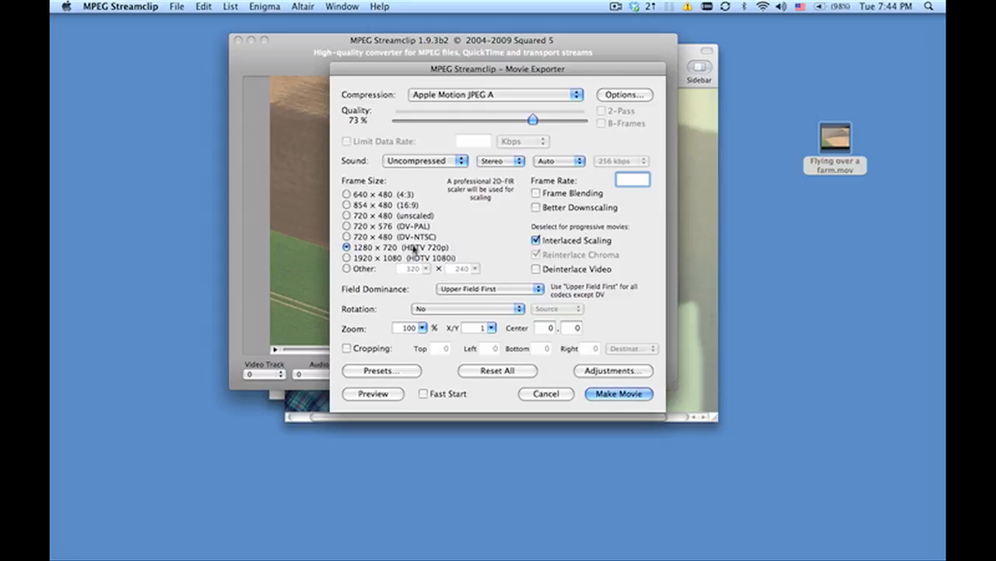
{"action": "left_click", "coordinate": [416, 258]}
{"action": "left_click", "coordinate": [405, 216]}
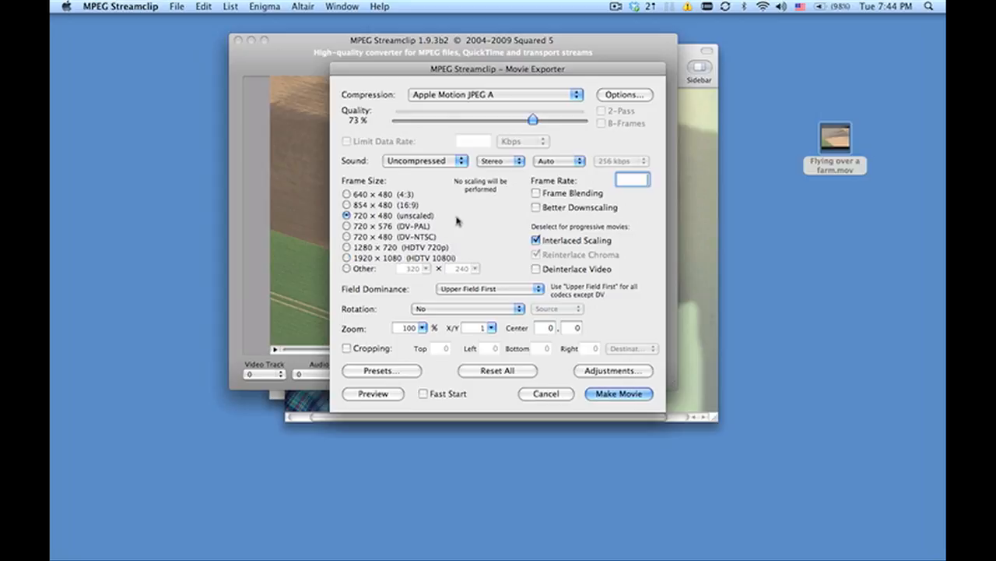
Turn off Interlaced Scaling and export the movie to the Desktop as "Flying over a farm_motion Jpeg".
{"action": "left_click", "coordinate": [536, 240]}
{"action": "left_click", "coordinate": [607, 394]}
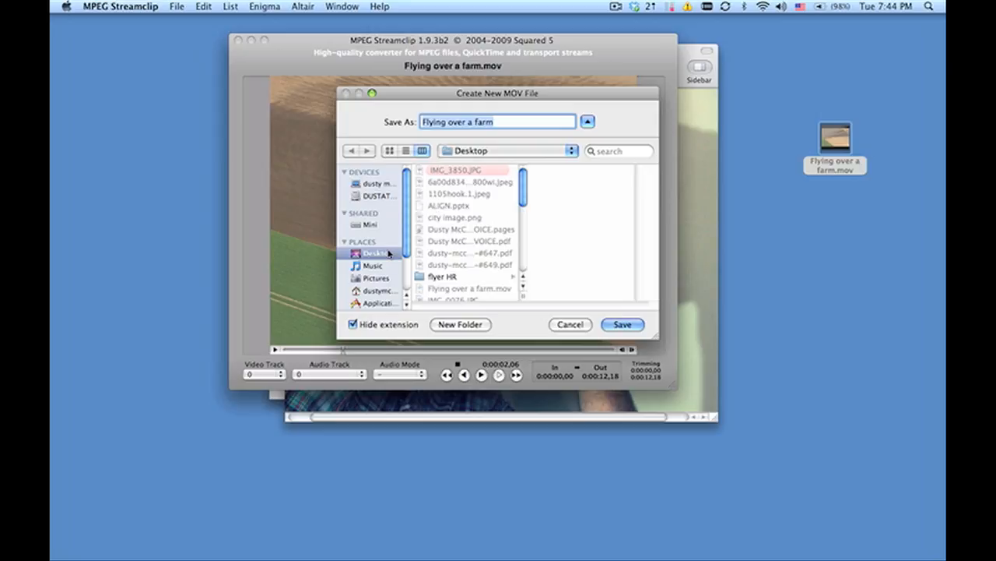
{"action": "left_click", "coordinate": [389, 254]}
{"action": "left_click", "coordinate": [373, 266]}
{"action": "left_click", "coordinate": [506, 121]}
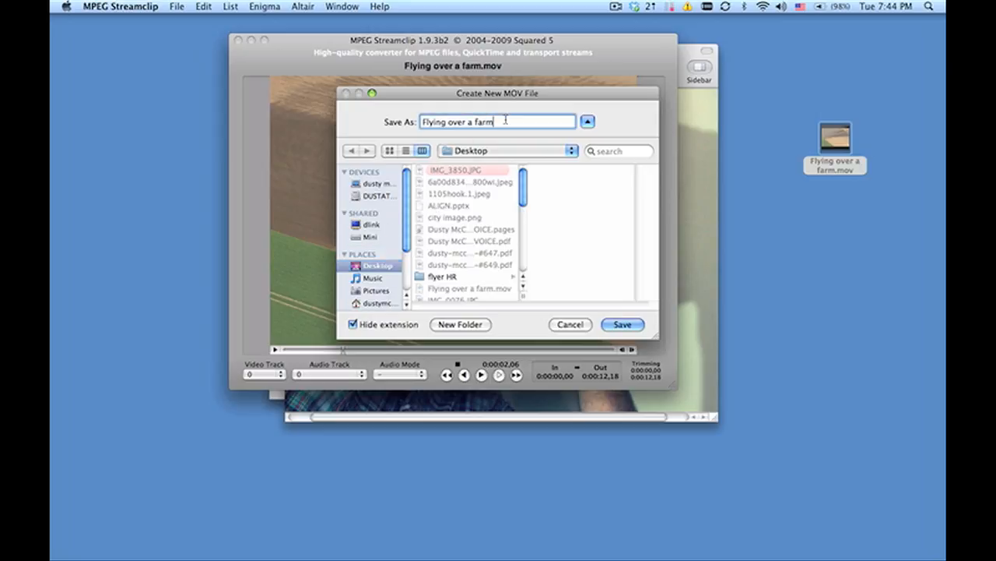
{"action": "type", "text": "P"}
{"action": "type", "text": "motio"}
{"action": "type", "text": "n Jpeg"}
{"action": "key", "text": "Return"}
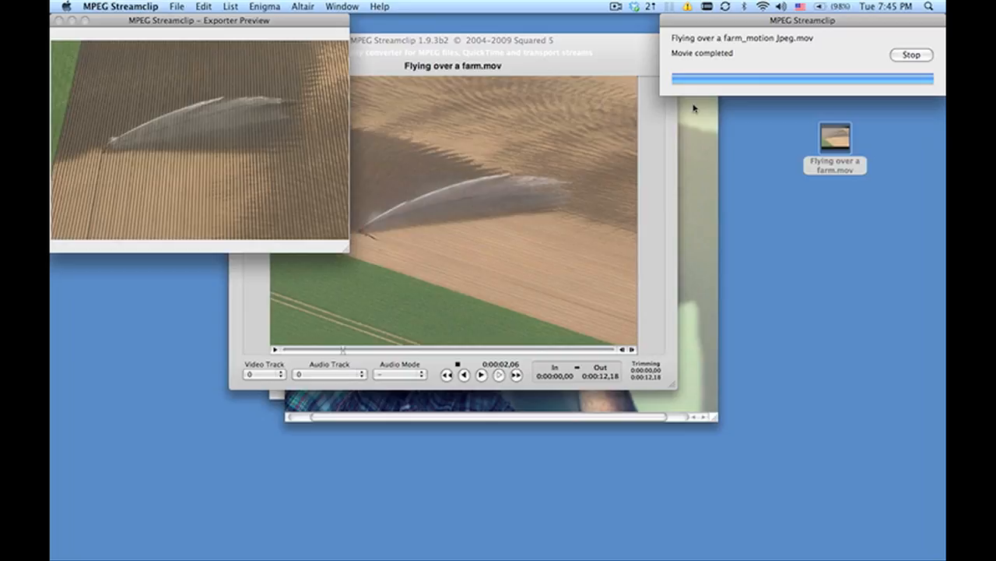
Place the exported motion Jpeg file above the original on the desktop, open it in QuickTime Player and play it briefly.
{"action": "left_click_drag", "start_coordinate": [901, 33], "coordinate": [831, 45]}
{"action": "double_click", "coordinate": [831, 47]}
{"action": "left_click", "coordinate": [459, 206]}
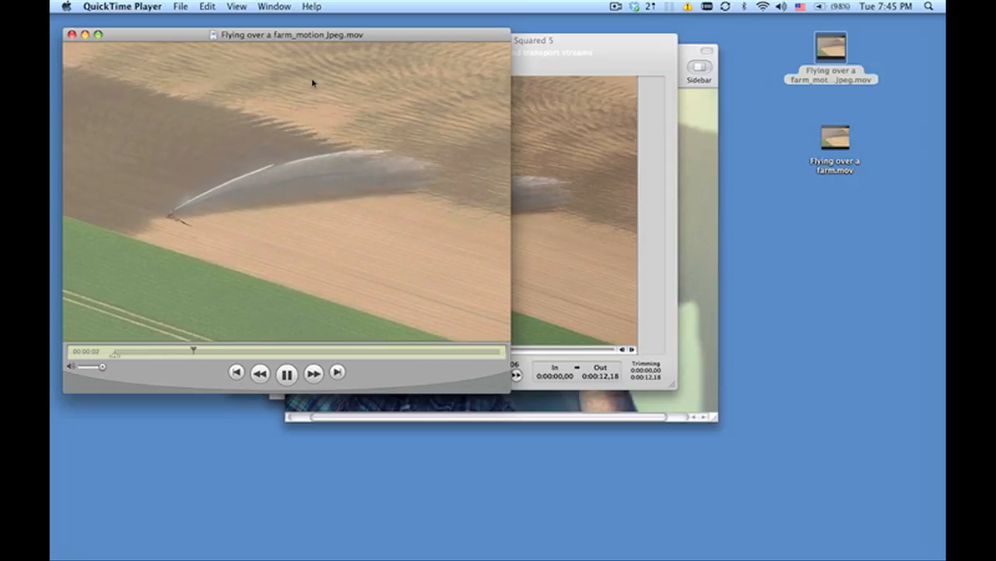
{"action": "key", "text": "space"}
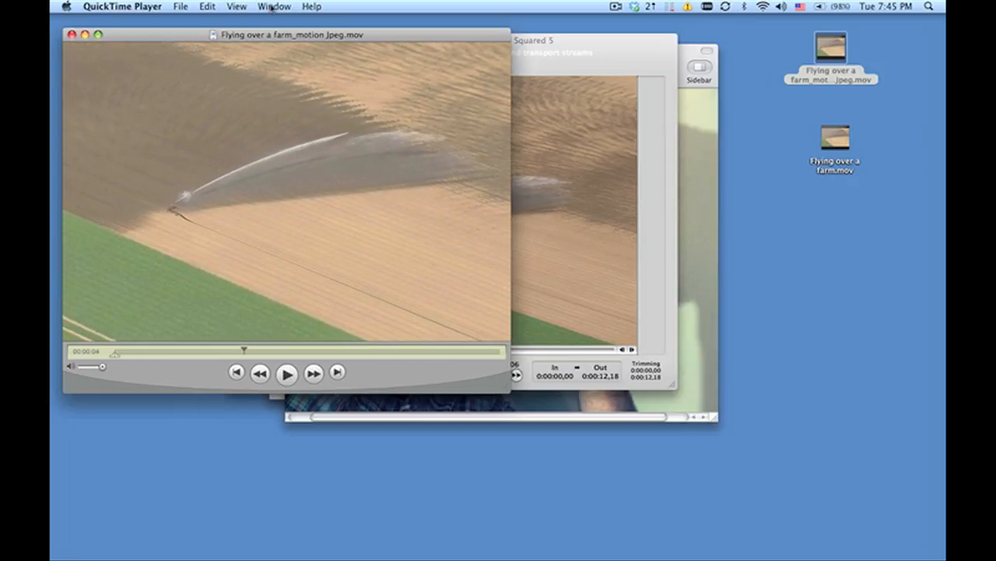
Examine the exported movie's format, frame rate and data size in the Movie Inspector, and close the inspector and the movie.
{"action": "left_click", "coordinate": [276, 6]}
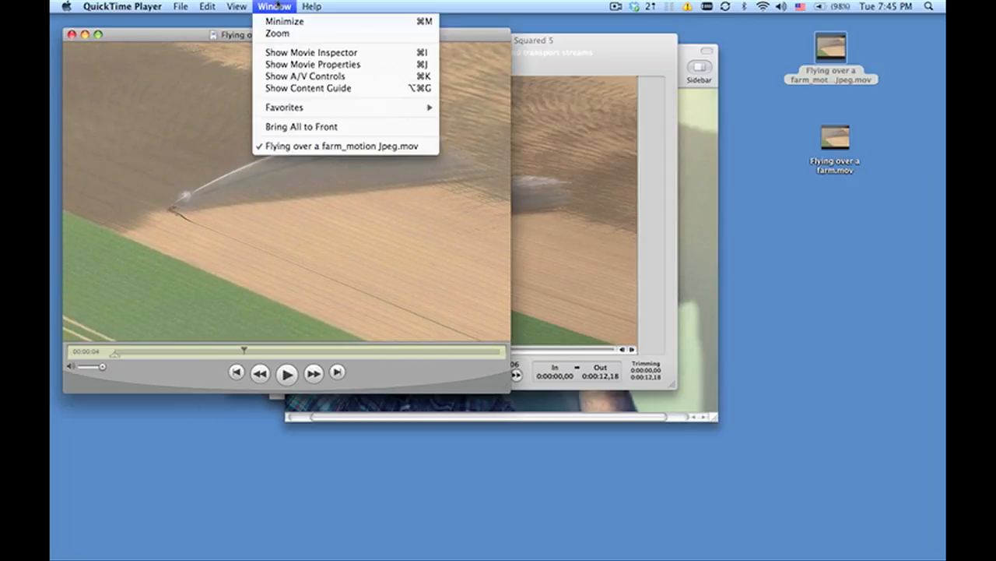
{"action": "left_click", "coordinate": [284, 55]}
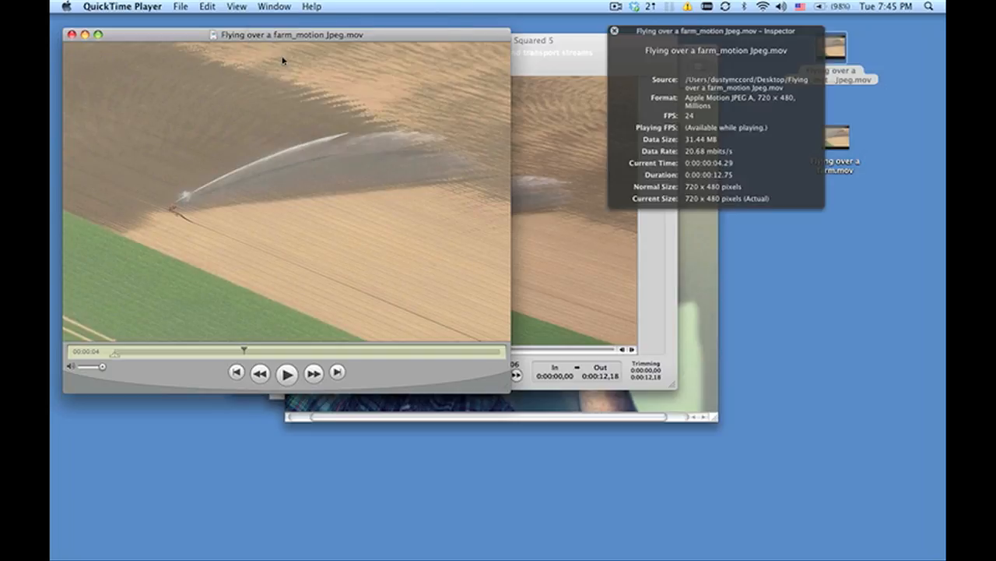
{"action": "left_click_drag", "start_coordinate": [689, 48], "coordinate": [361, 83]}
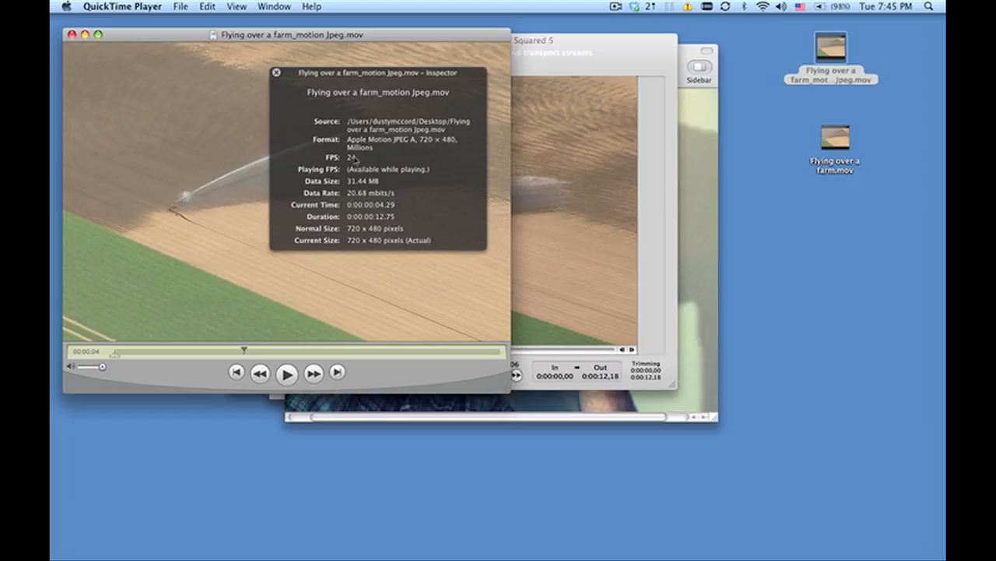
{"action": "left_click", "coordinate": [275, 72]}
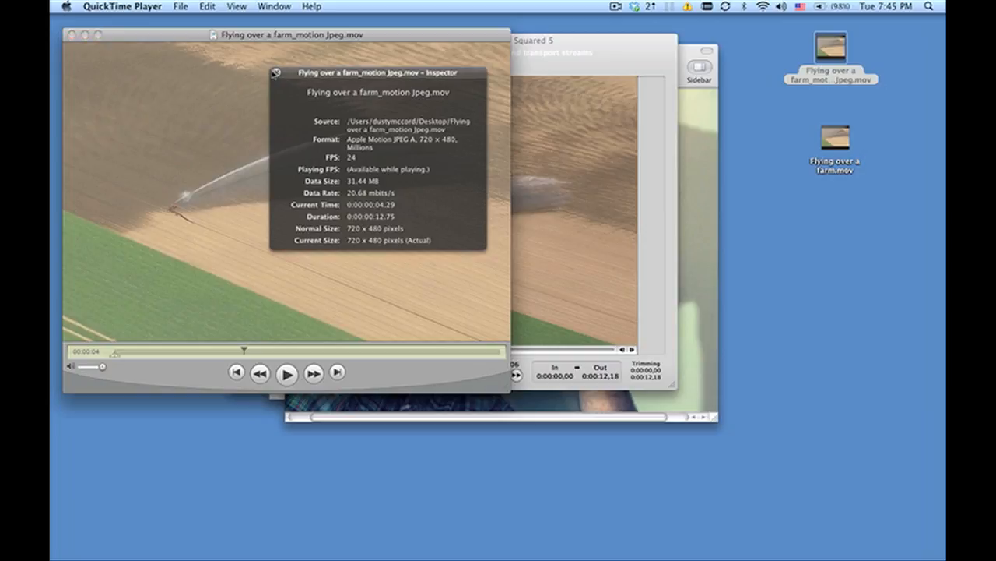
{"action": "left_click", "coordinate": [276, 74]}
{"action": "left_click", "coordinate": [71, 36]}
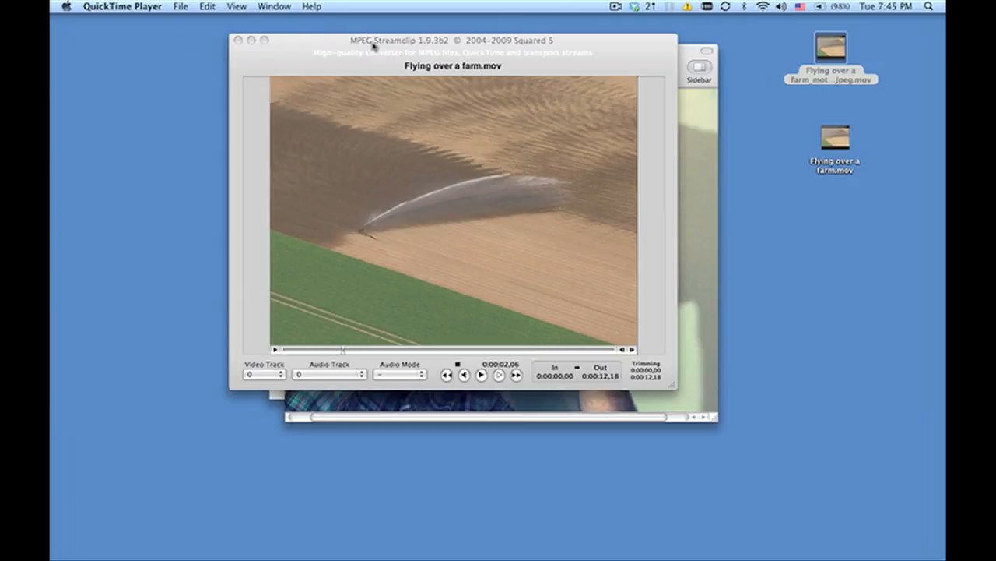
Move the exported motion Jpeg movie file below the original clip on the desktop.
{"action": "left_click_drag", "start_coordinate": [822, 42], "coordinate": [808, 296]}
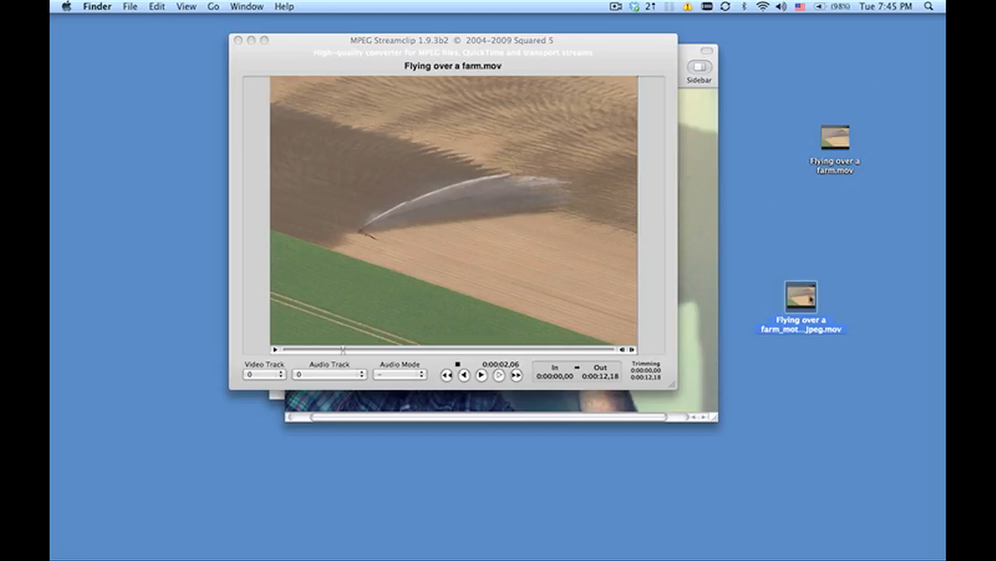